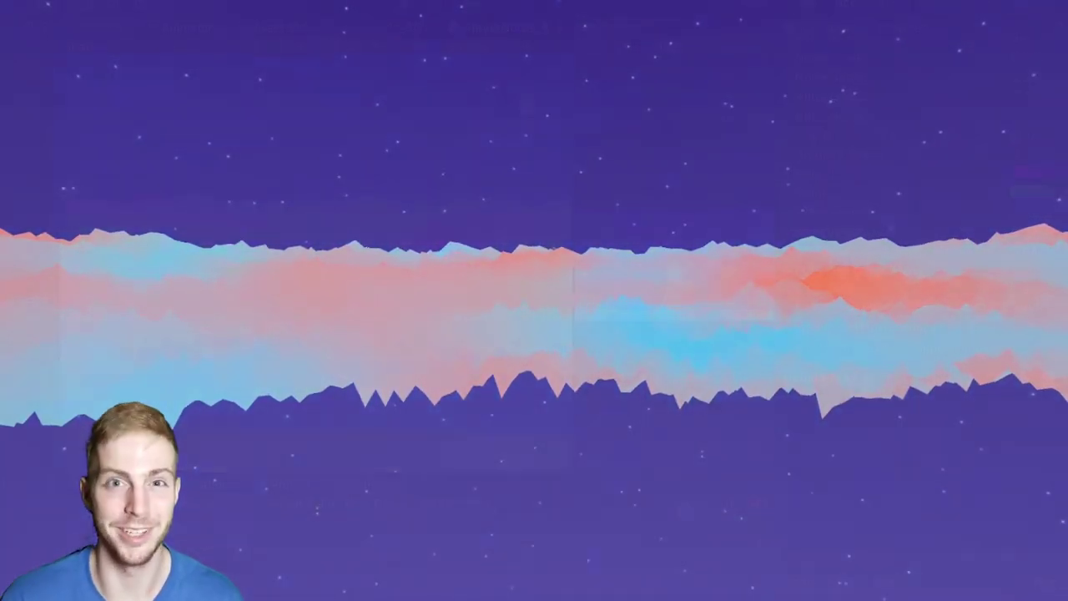
scroll(916, 146, up, 3)
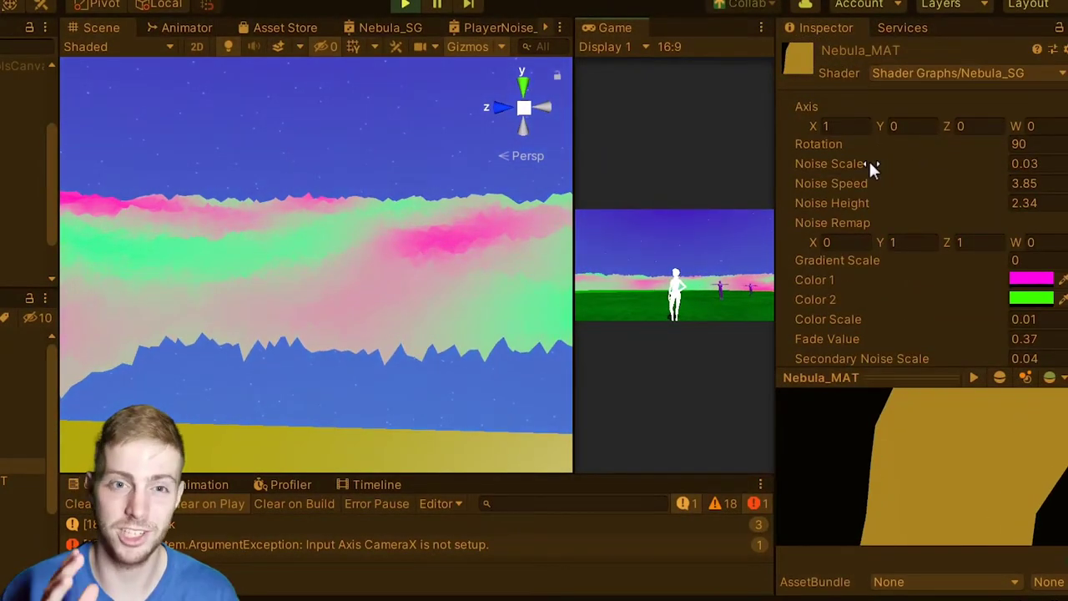
- Raise Nebula_MAT's Noise Height and Noise Speed so the cloud band grows taller and faster
mouse_move(855, 203)
mouse_down()
mouse_move(986, 257)
mouse_move(881, 254)
mouse_move(872, 209)
mouse_move(946, 192)
mouse_move(1066, 207)
mouse_up()
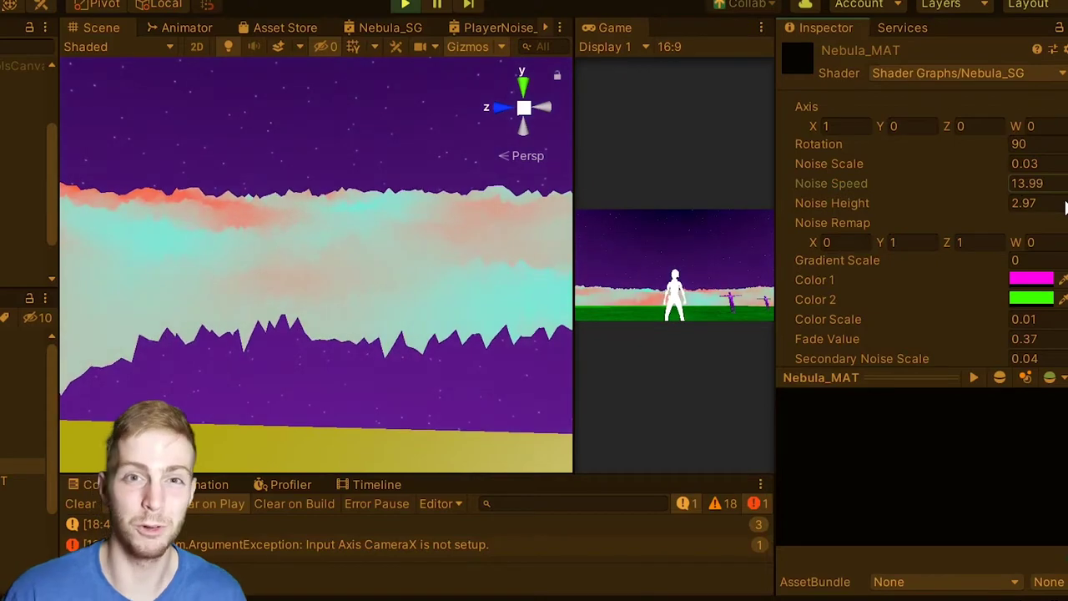
drag(873, 188, 359, 201)
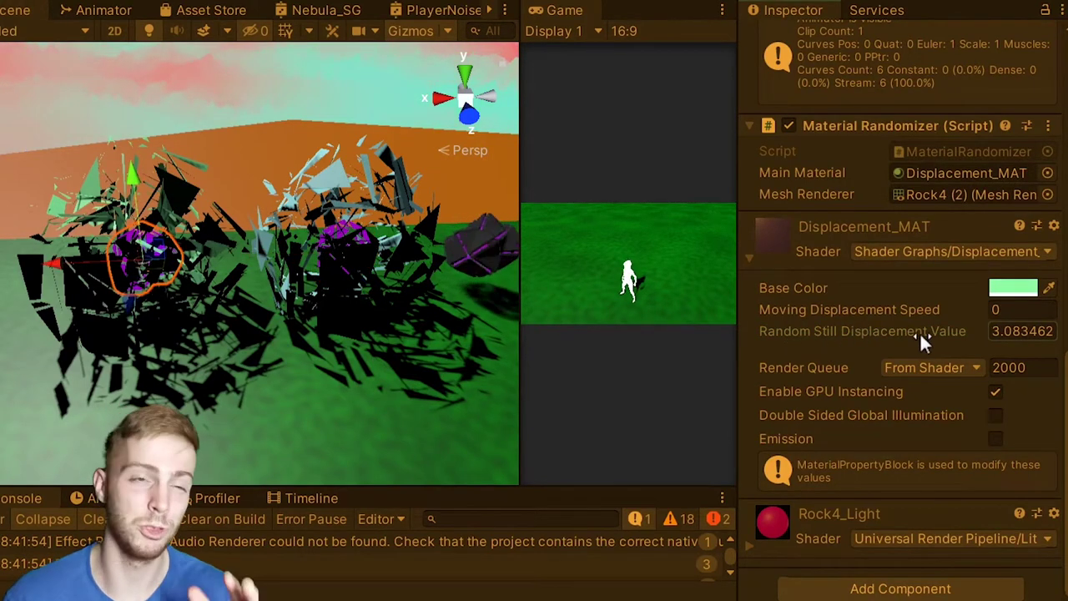
- Raise the rock material's Moving Displacement Speed above 0 so the shards animate
drag(845, 308, 860, 310)
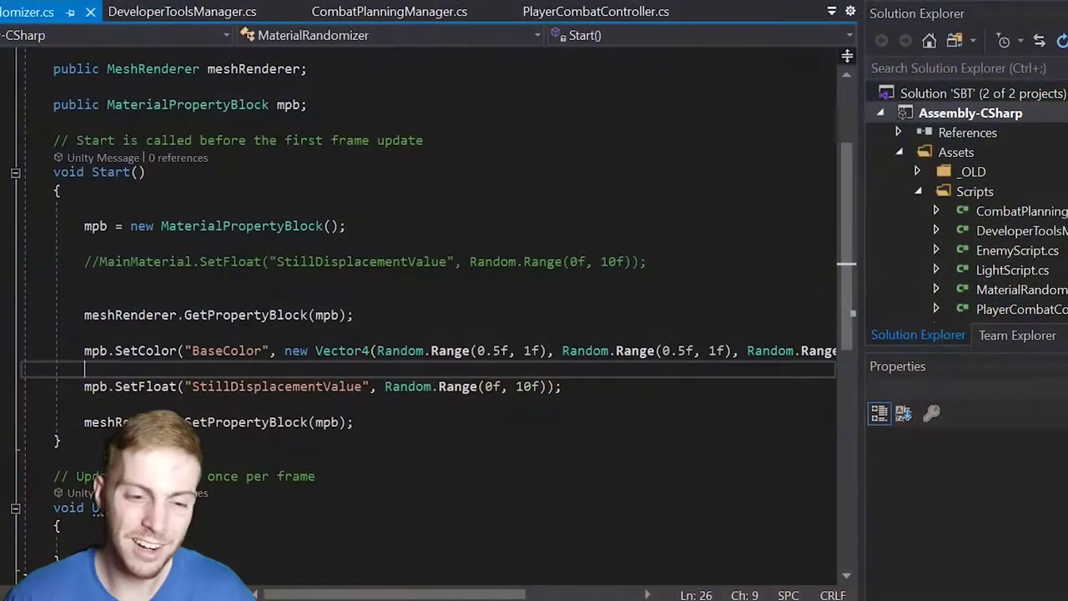
scroll(417, 317, down, 2)
scroll(417, 317, up, 2)
scroll(417, 317, up, 3)
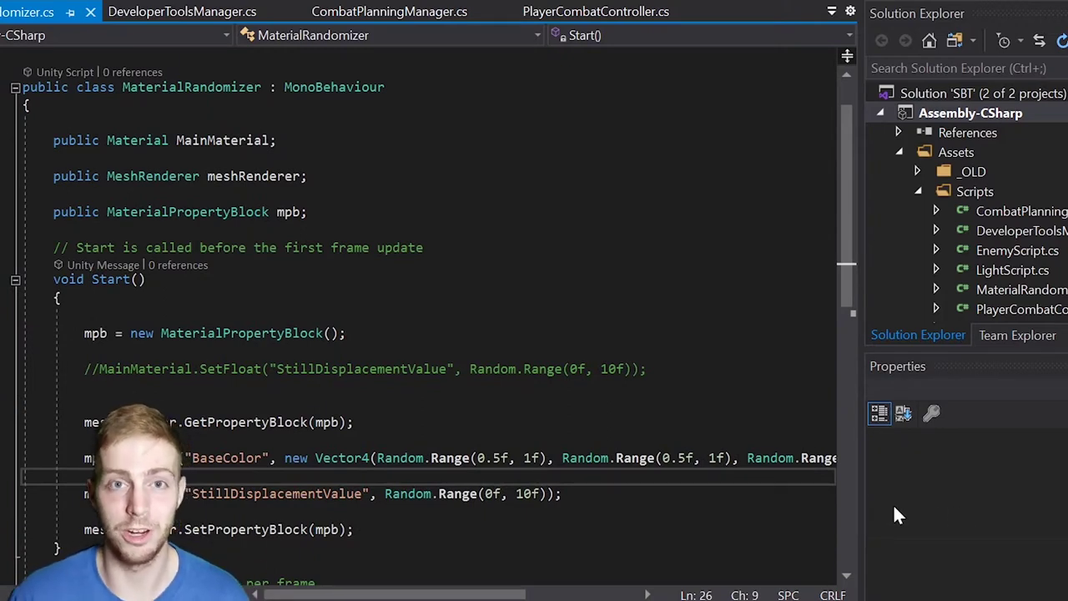
key(Down)
key(Down)
key(Down)
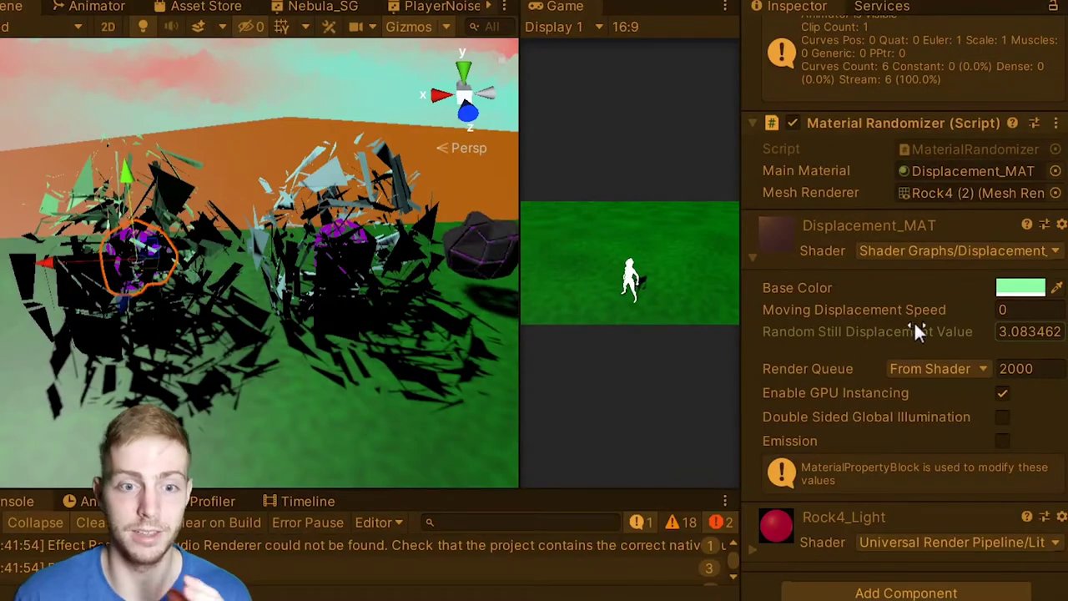
- Increase Displacement_MAT's Moving Displacement Speed, then select the ground in the Scene view
mouse_move(848, 309)
mouse_down()
mouse_move(864, 311)
mouse_move(853, 311)
mouse_up()
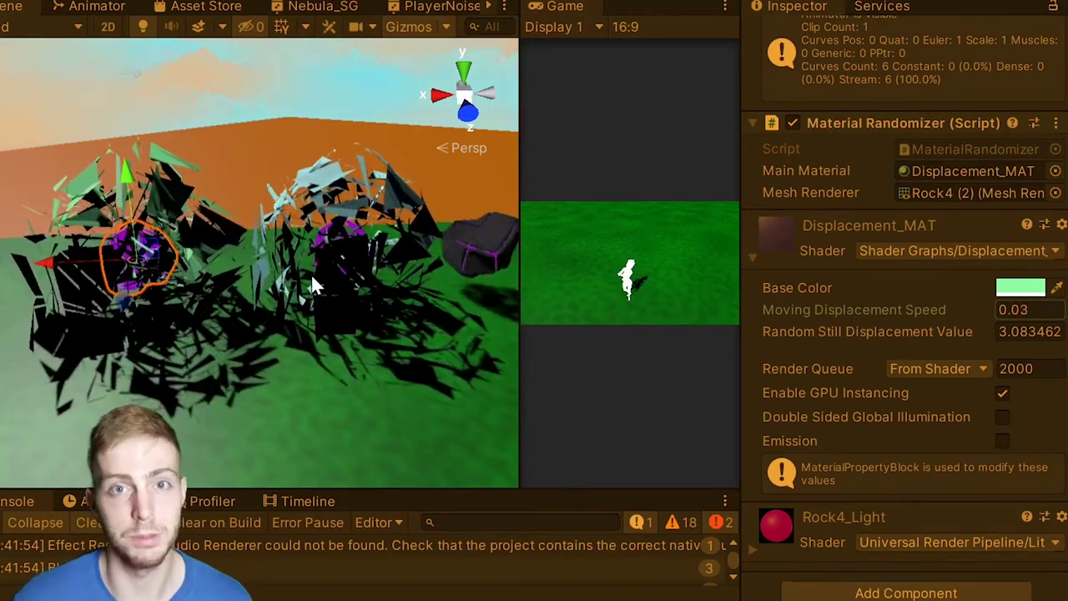
click(309, 359)
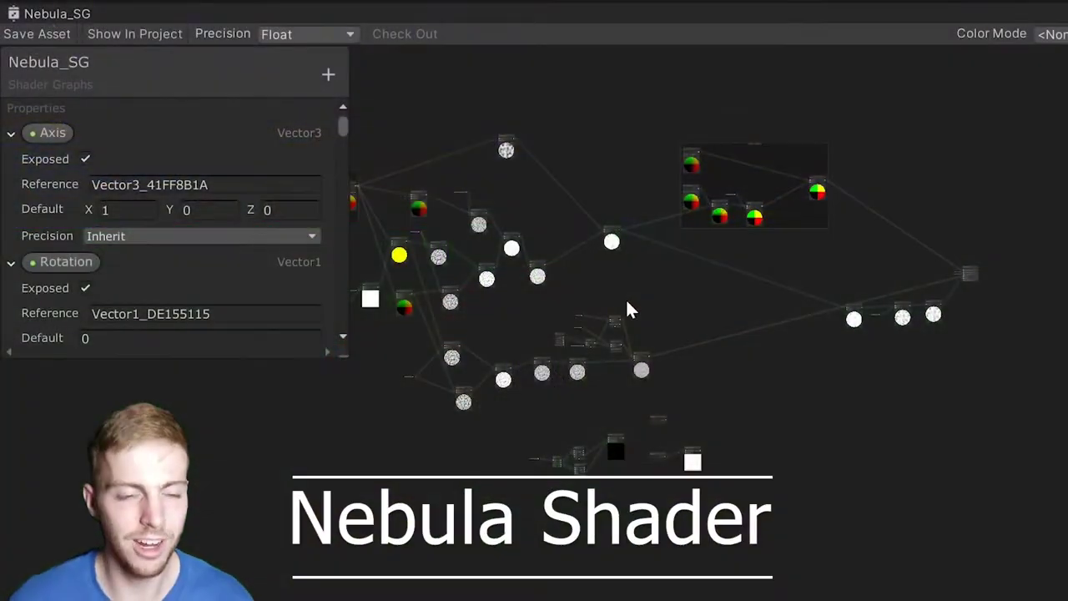
drag(676, 323, 741, 317)
scroll(668, 293, up, 1)
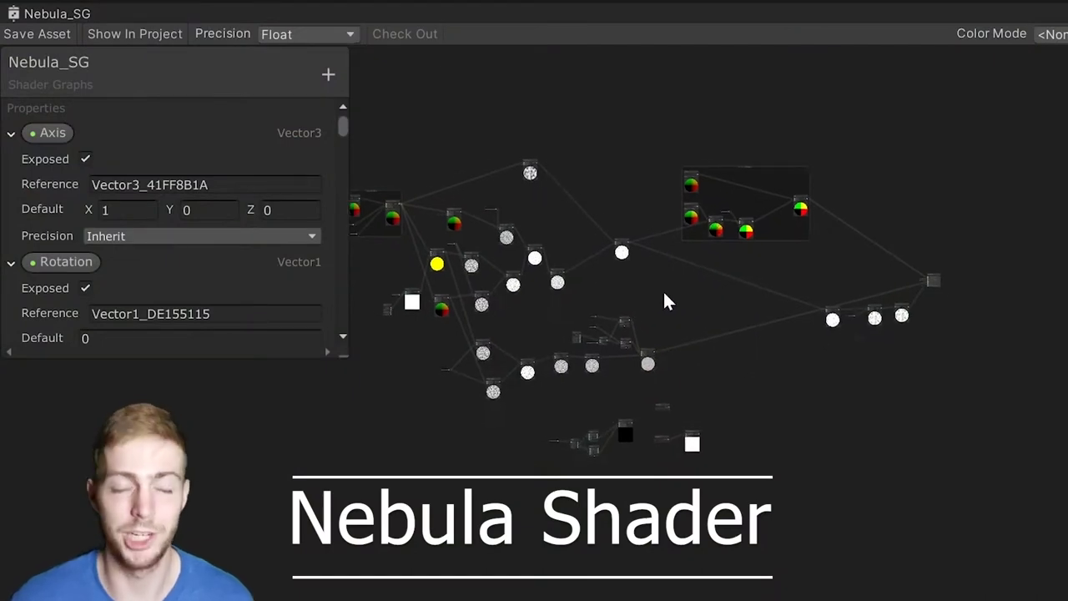
scroll(669, 293, up, 1)
scroll(671, 301, up, 2)
scroll(677, 302, up, 3)
middle_drag(707, 307, 522, 318)
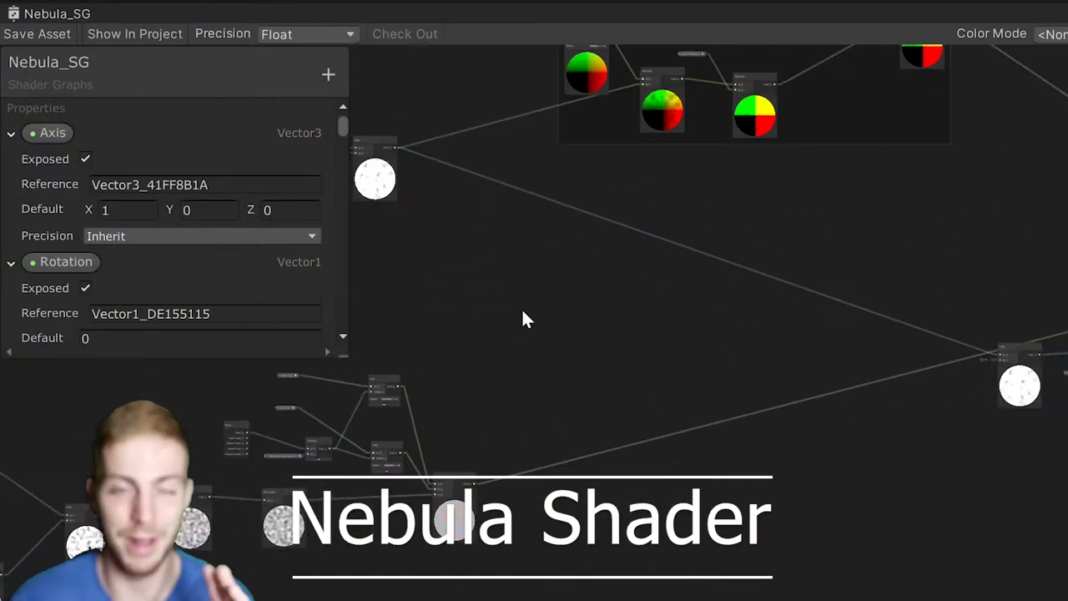
scroll(644, 351, up, 3)
scroll(584, 284, up, 1)
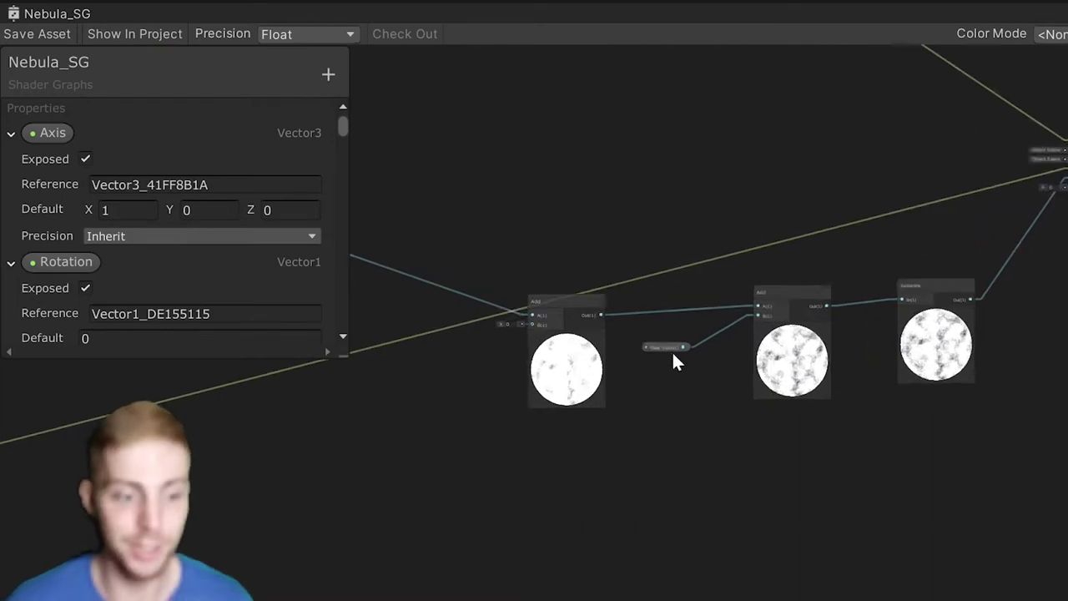
scroll(659, 333, up, 3)
scroll(585, 188, down, 3)
scroll(551, 180, down, 3)
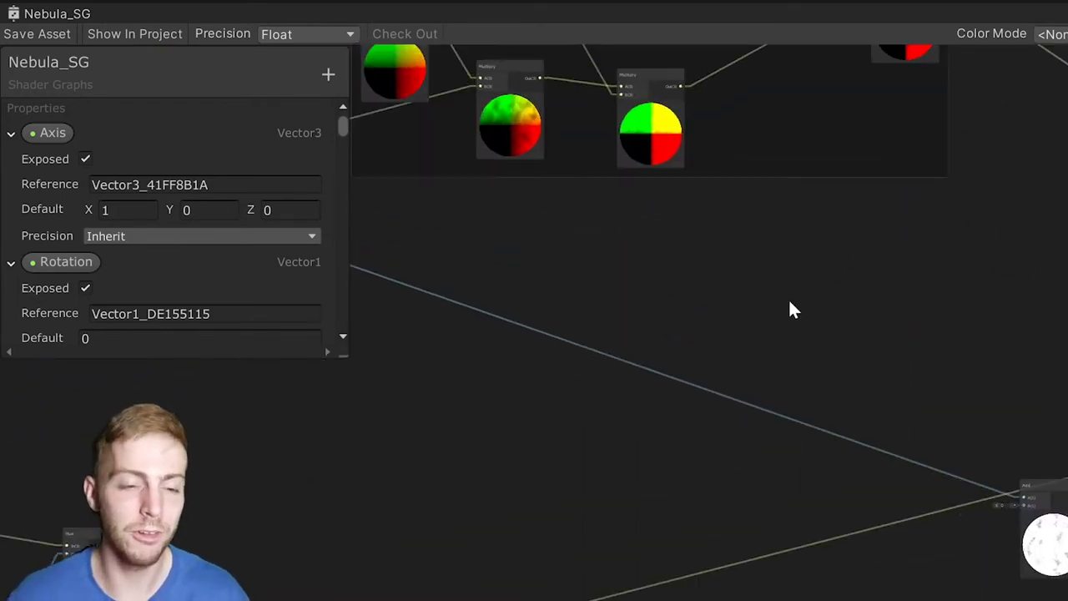
middle_drag(730, 375, 704, 417)
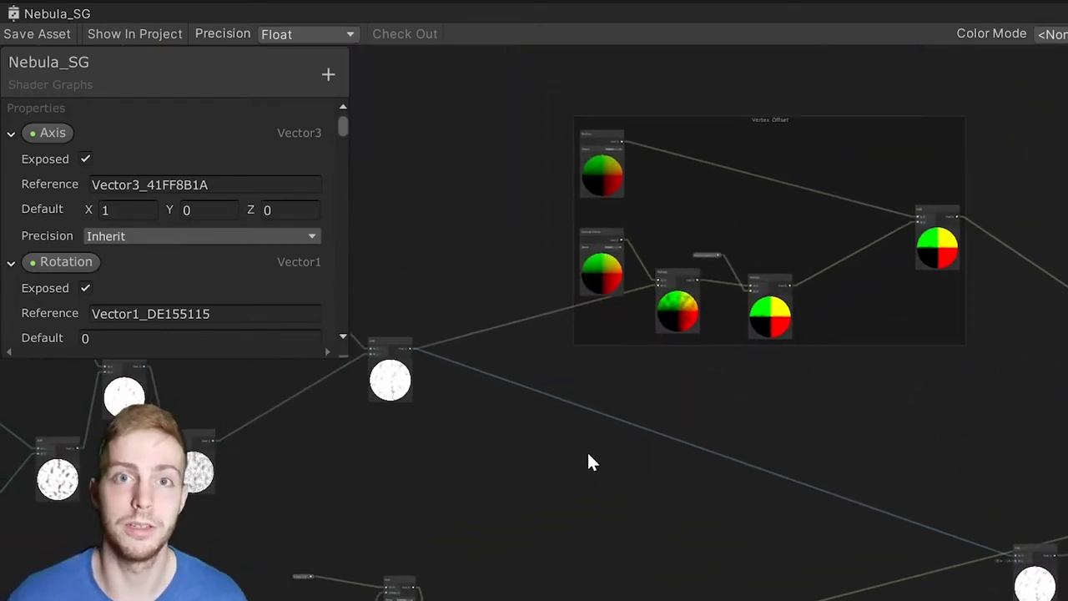
middle_drag(589, 460, 973, 406)
scroll(835, 426, up, 2)
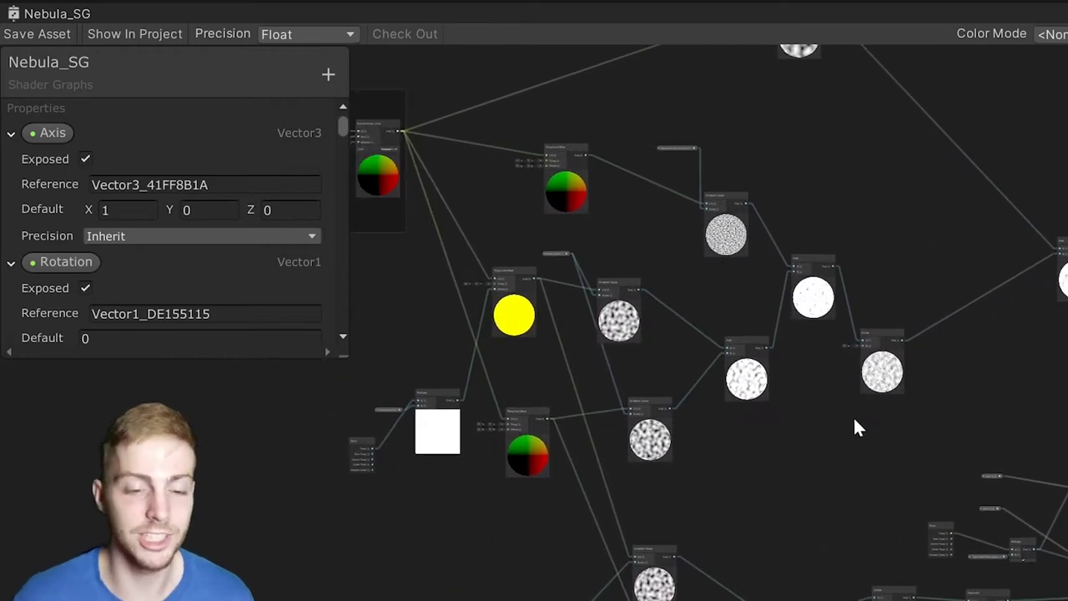
mouse_move(854, 427)
middle_down()
mouse_move(913, 436)
mouse_move(633, 202)
mouse_move(534, 199)
middle_up()
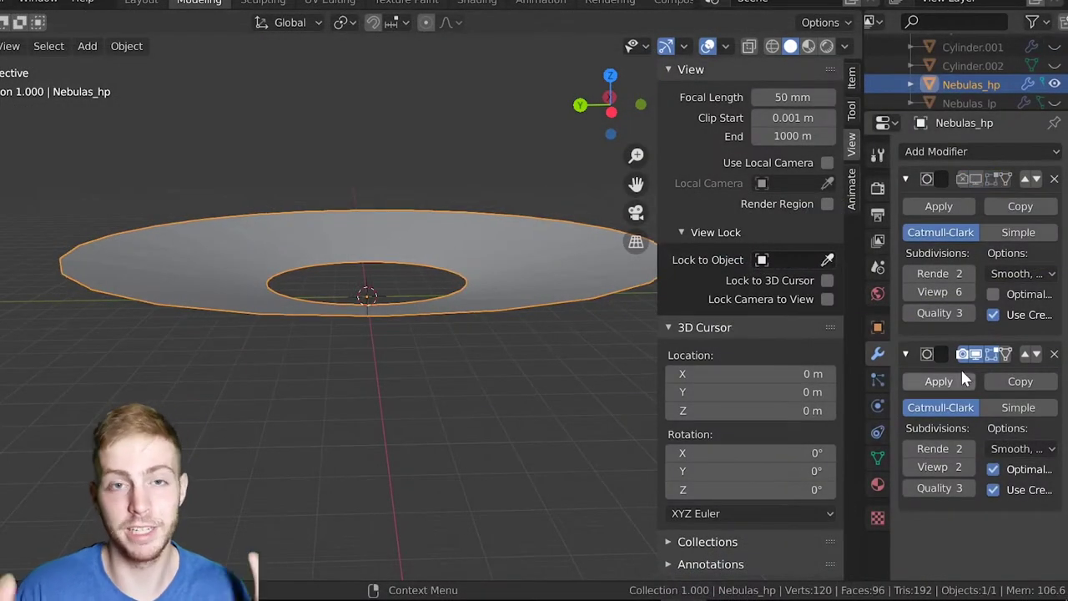
- Disable the second Subdivision modifier's viewport display and close the sidebar
click(975, 354)
middle_drag(491, 423, 488, 466)
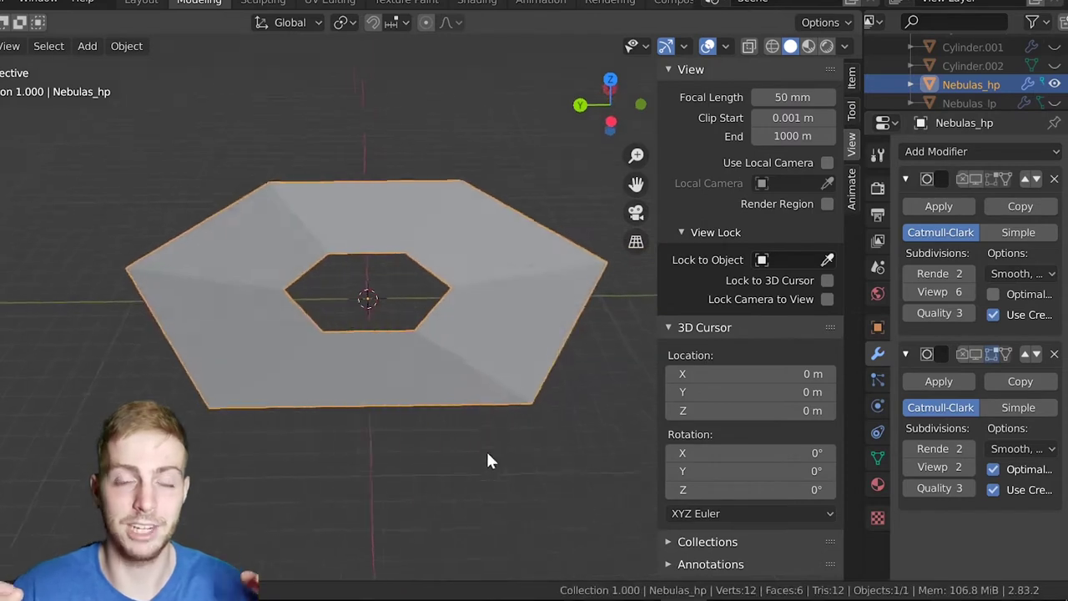
key(n)
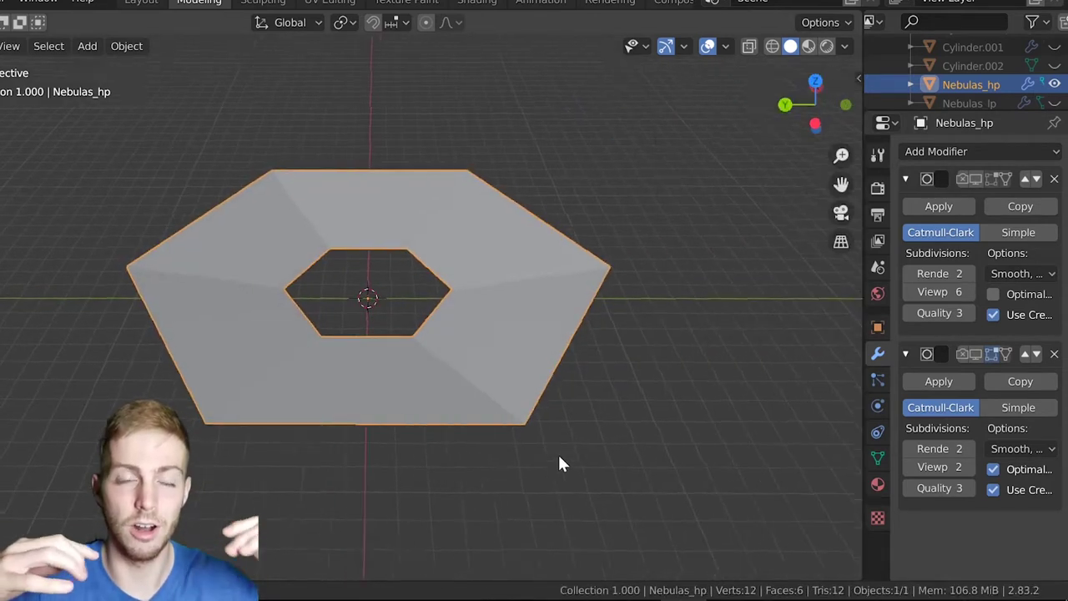
middle_drag(558, 452, 576, 450)
- Hide Nebulas_hp, select Nebulas_lp, and toggle its subdivision preview off and back on
click(1054, 84)
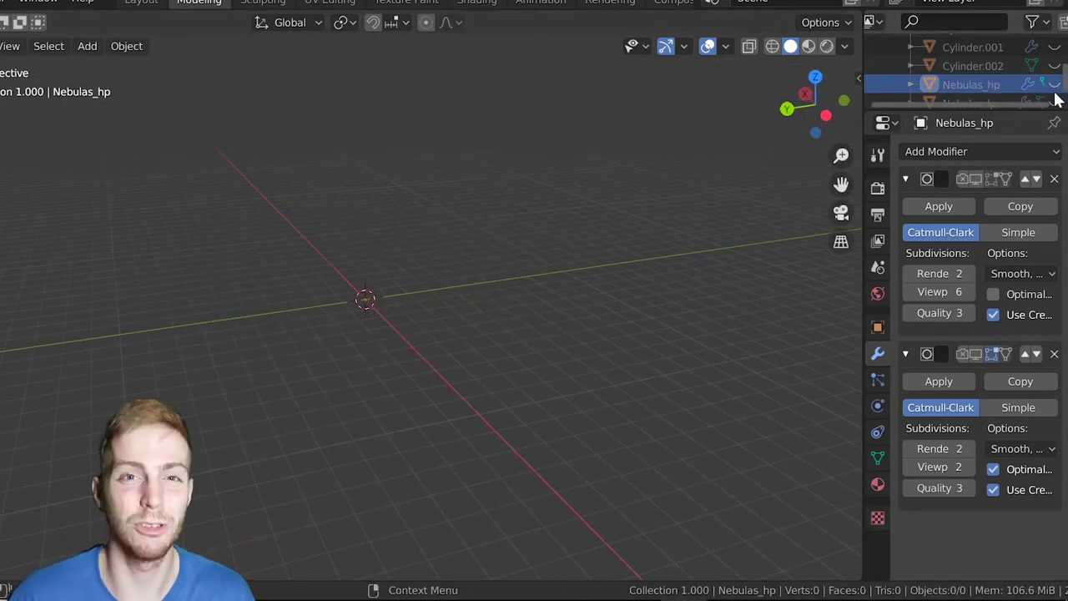
scroll(600, 458, up, 3)
scroll(600, 458, down, 1)
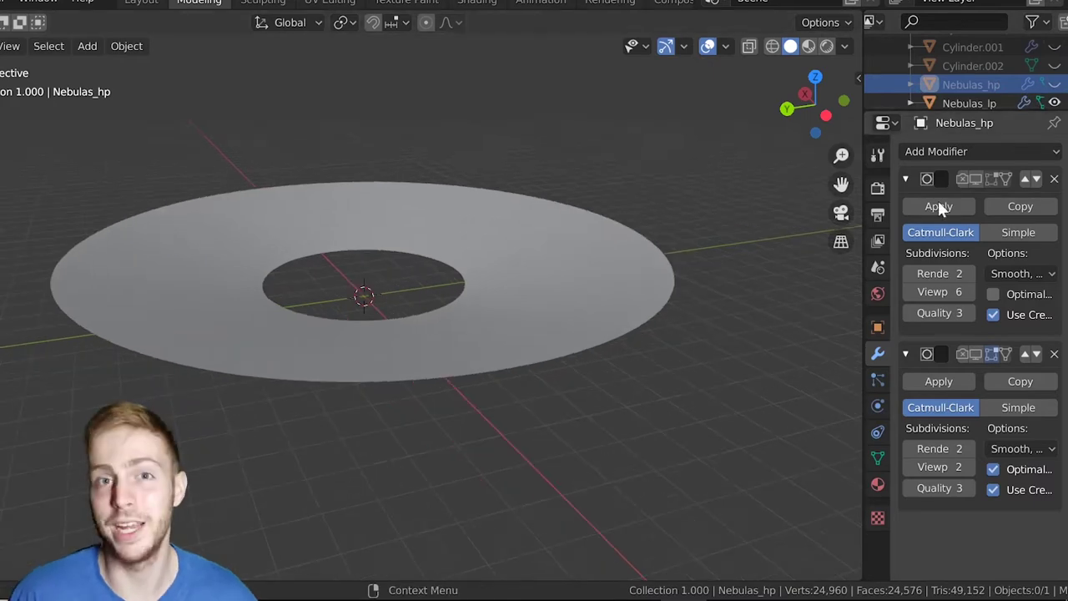
click(960, 101)
scroll(960, 101, down, 1)
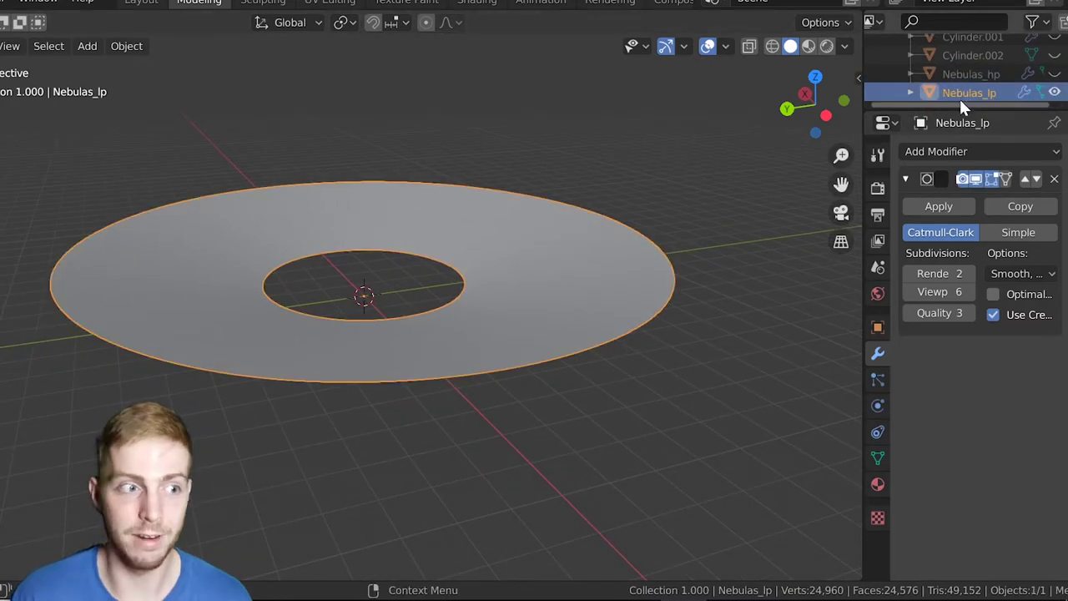
click(976, 179)
click(976, 179)
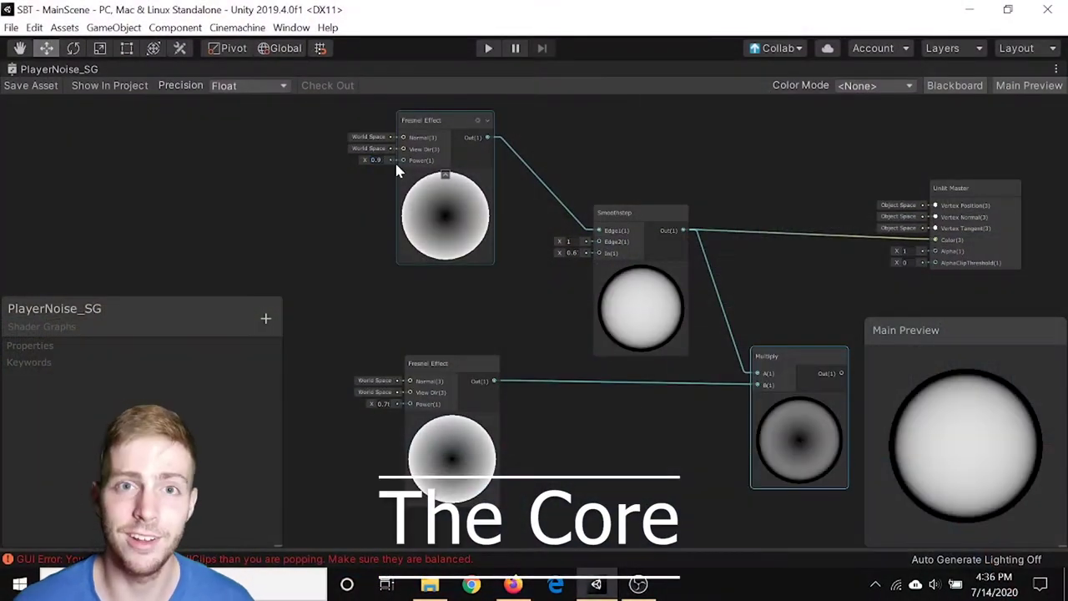
- Lower the top Fresnel's power and convert it to a property named Player Noise Value
drag(397, 172, 319, 196)
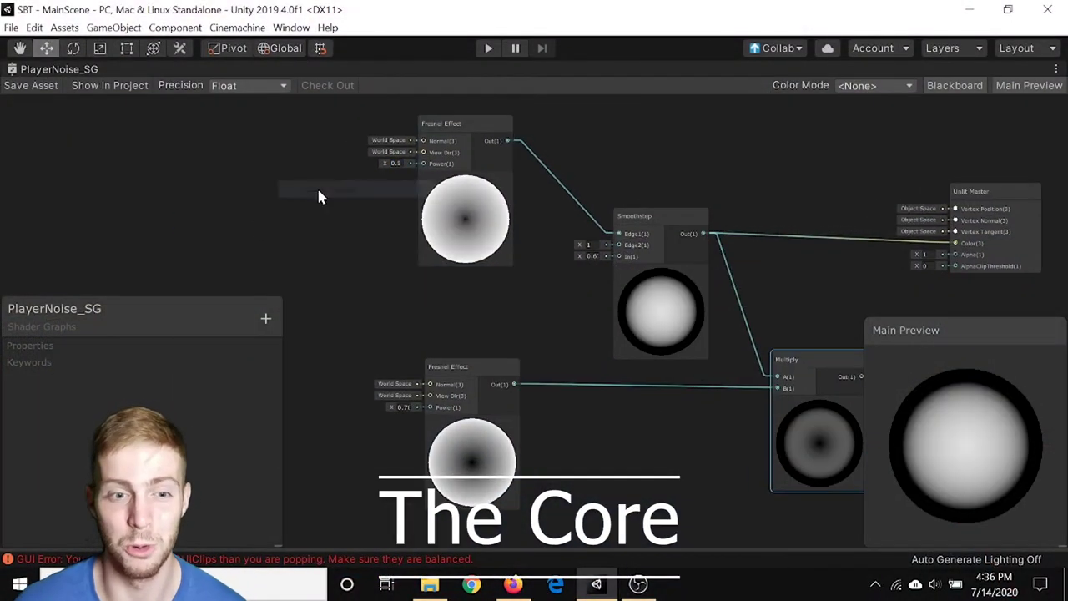
right_click(275, 233)
click(343, 405)
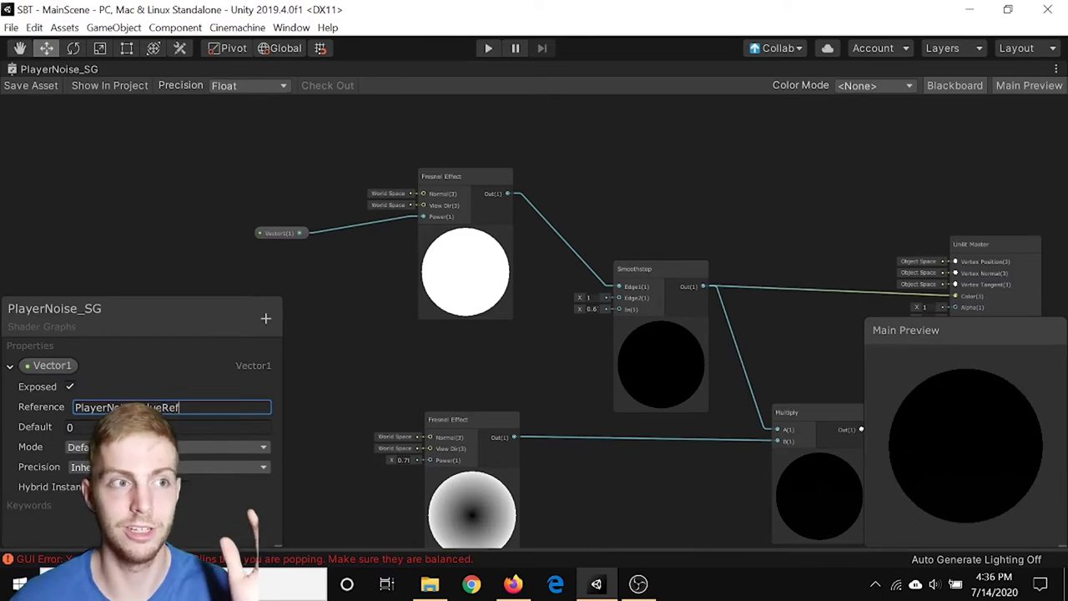
text(oise Value)
key(Return)
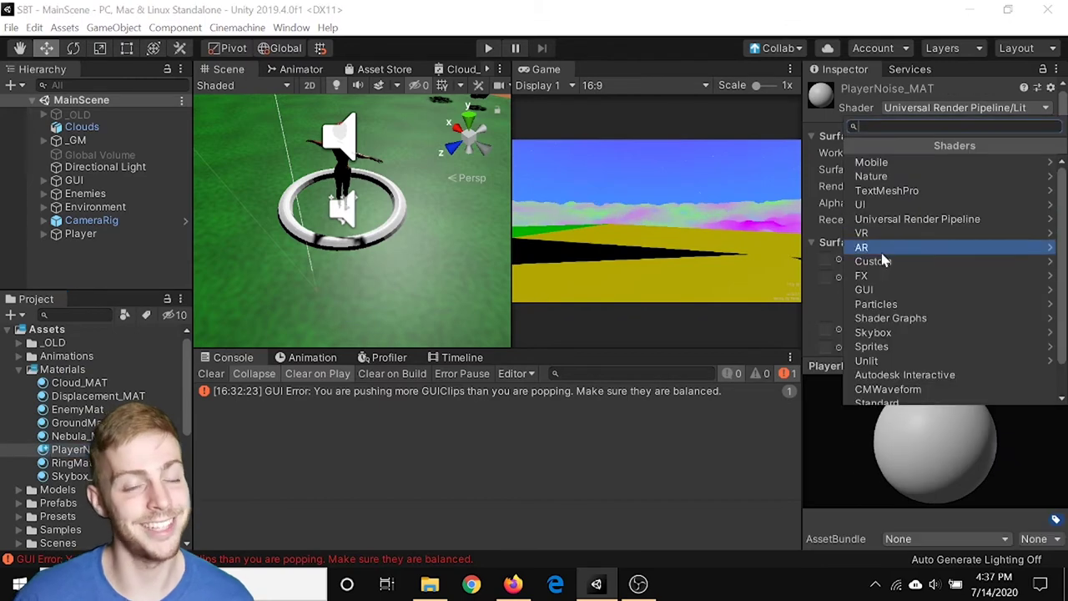
- Switch the material to Shader Graphs/PlayerNoise_SG, apply it to a new object under Player, tune Player Noise Value
click(918, 282)
right_click(80, 234)
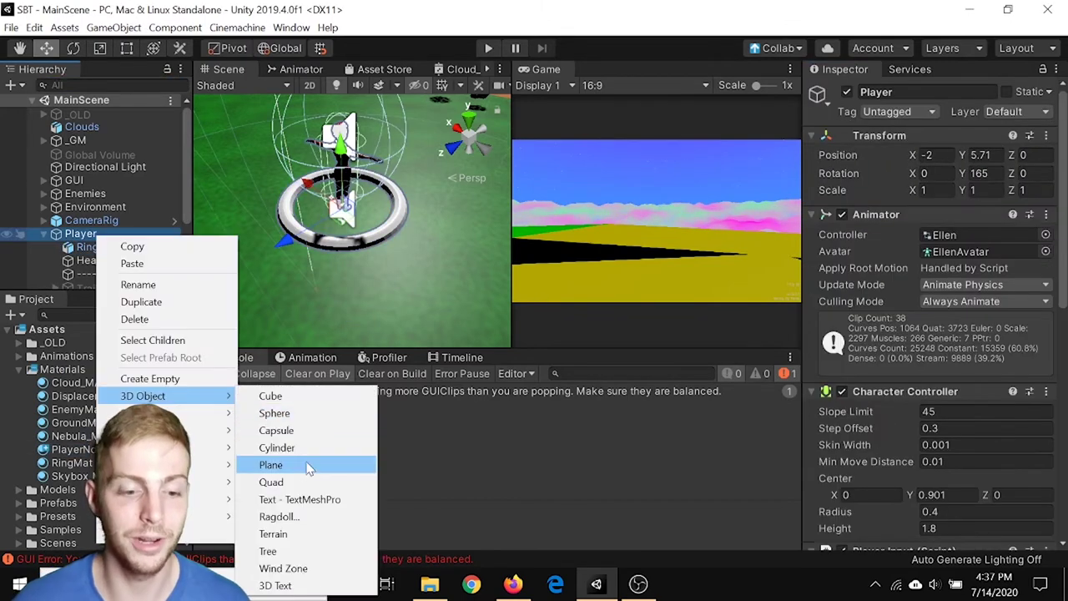
click(277, 448)
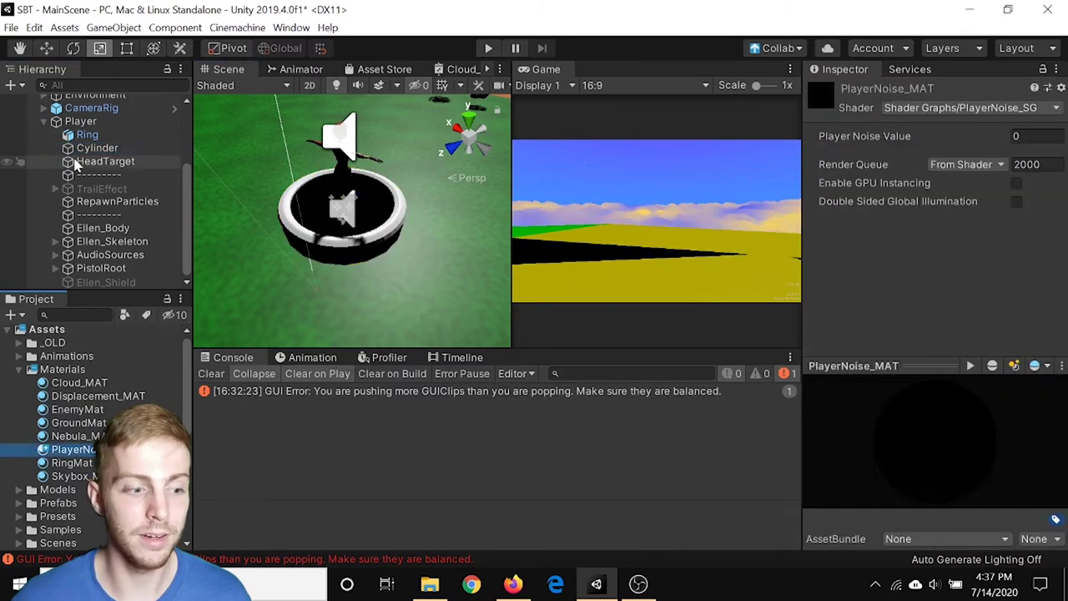
drag(885, 141, 974, 139)
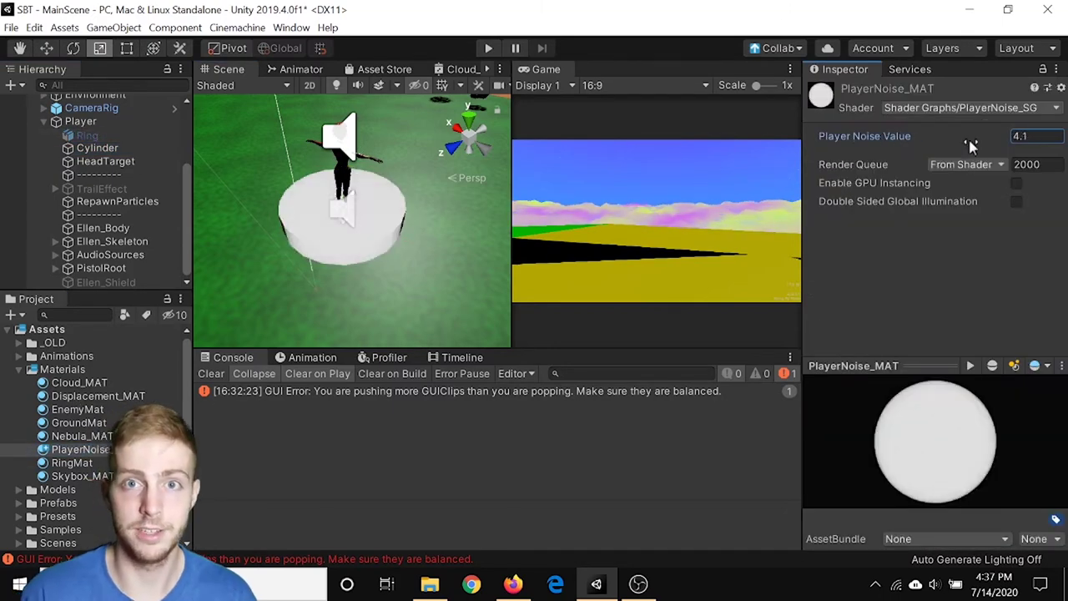
drag(288, 359, 382, 326)
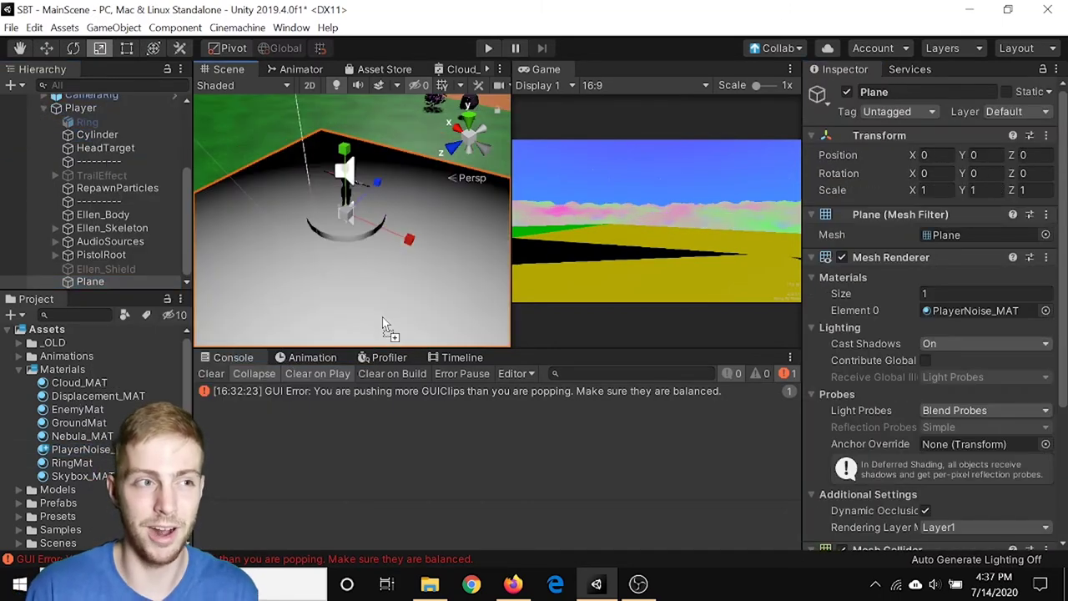
click(77, 449)
drag(934, 152, 960, 153)
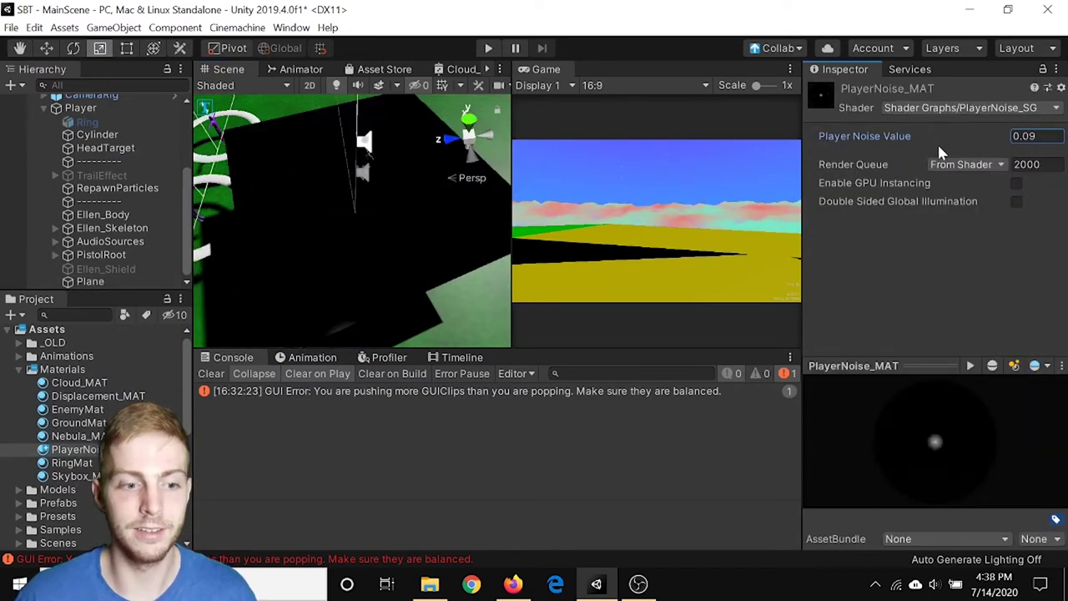
- Add a Position node to the maximized PlayerNoise_SG graph and save the asset
right_click(464, 69)
click(468, 79)
middle_drag(446, 367, 412, 410)
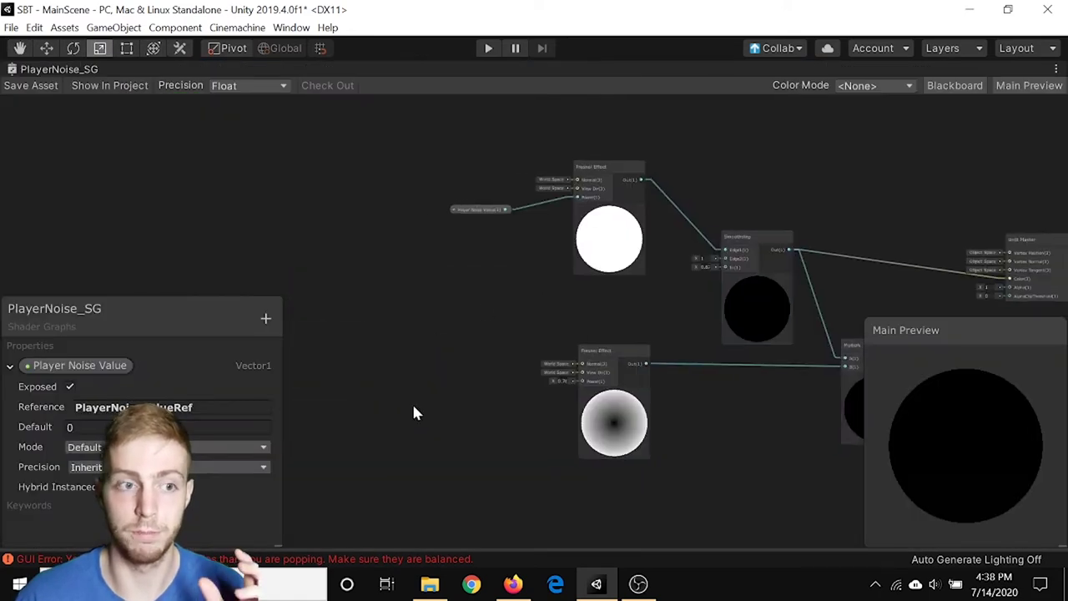
right_click(362, 222)
click(338, 154)
click(31, 85)
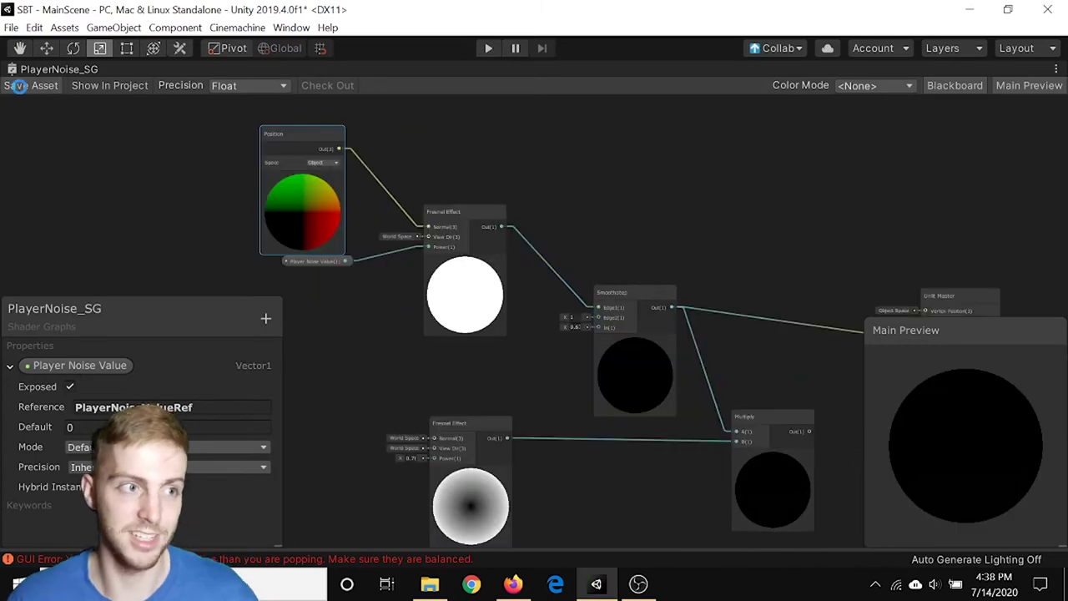
- Set Player Noise Value to a small amount and reposition the Position node in the graph
double_click(59, 69)
drag(1007, 171, 422, 314)
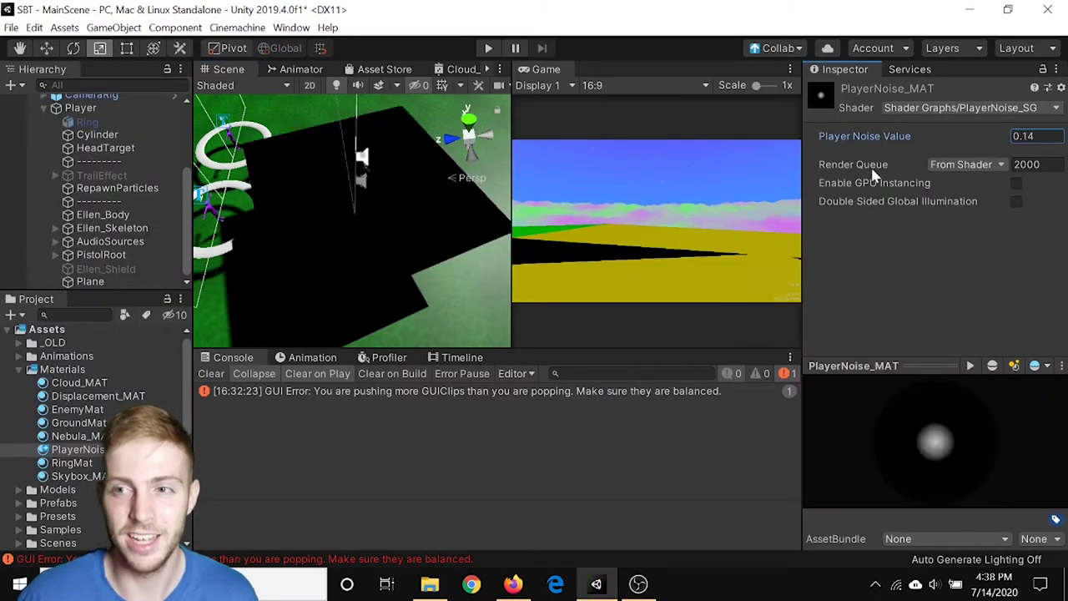
double_click(490, 71)
scroll(503, 324, up, 2)
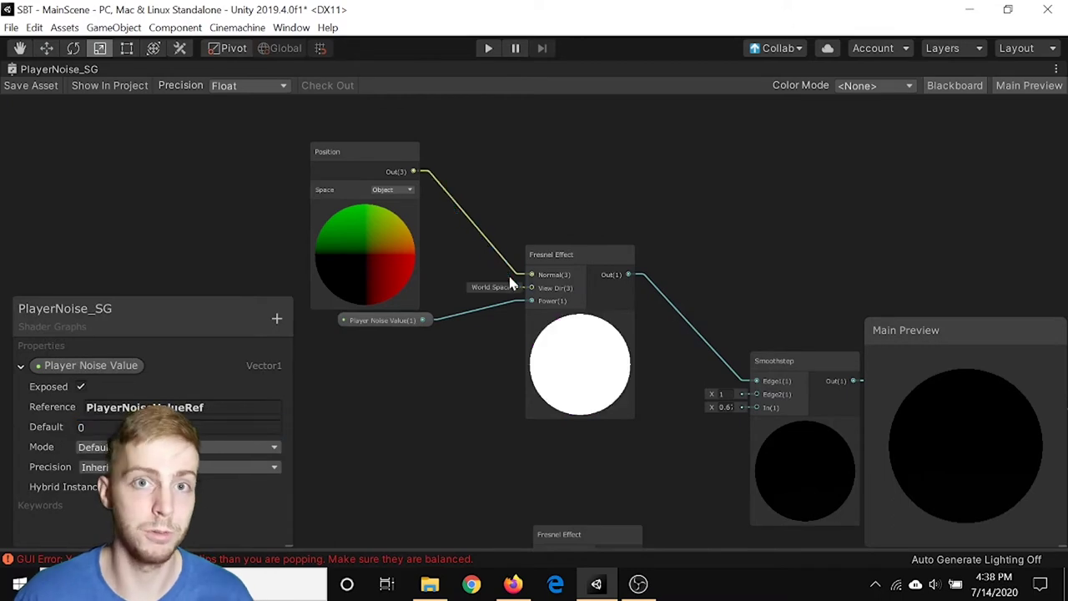
scroll(509, 273, down, 3)
scroll(240, 246, up, 1)
drag(275, 167, 659, 201)
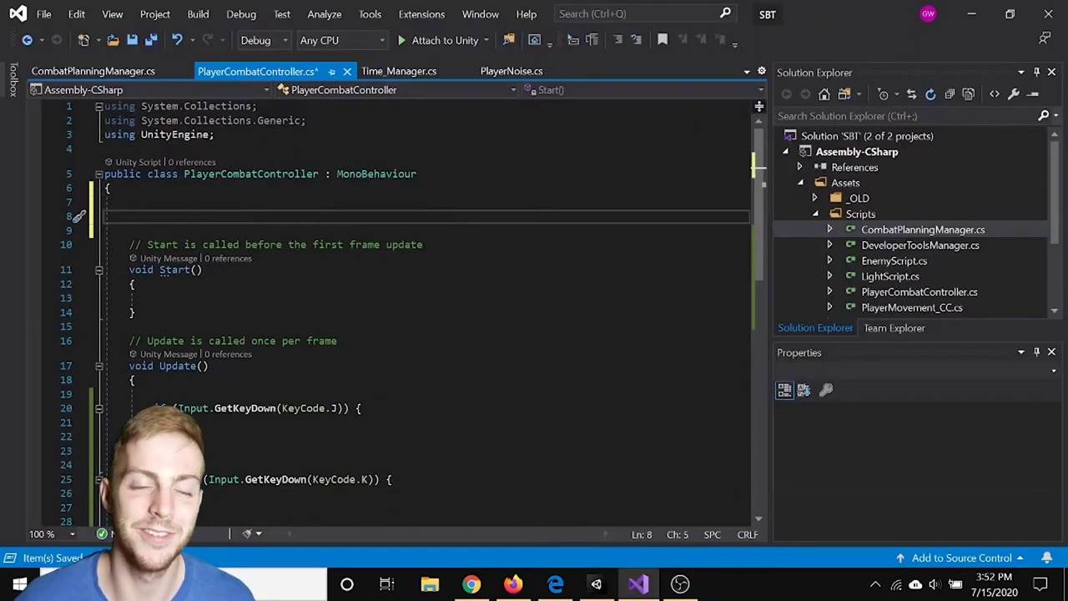
text(public G)
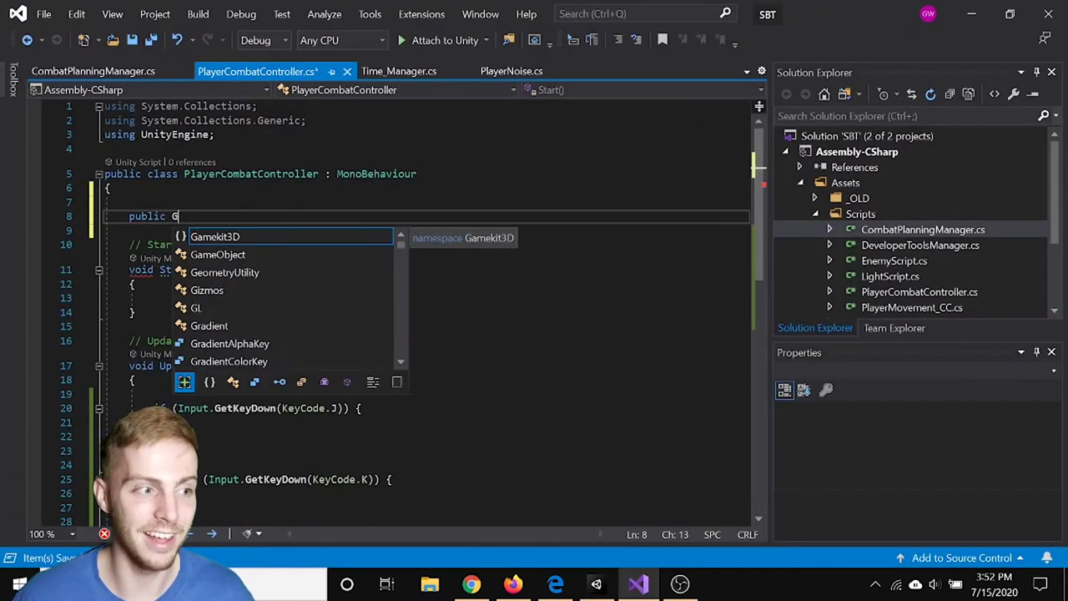
text(ameObject SpiritGO;)
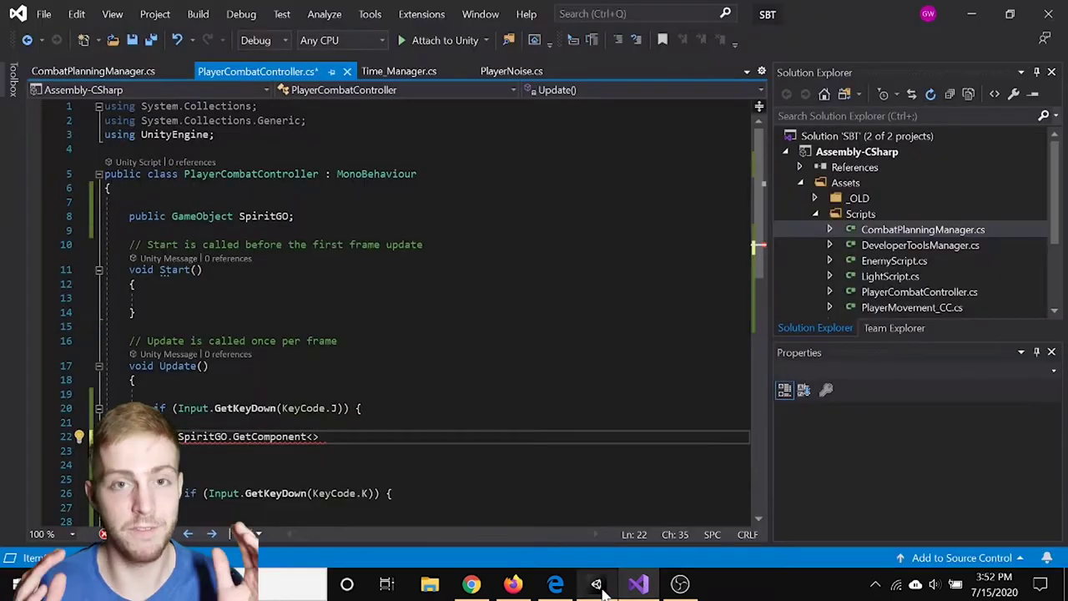
scroll(842, 467, down, 5)
scroll(842, 468, down, 2)
scroll(894, 367, up, 3)
- Declare public GameObject SpiritGO and write SpiritGO.GetComponent<SkinnedMeshRenderer>().material in the J branch
click(943, 264)
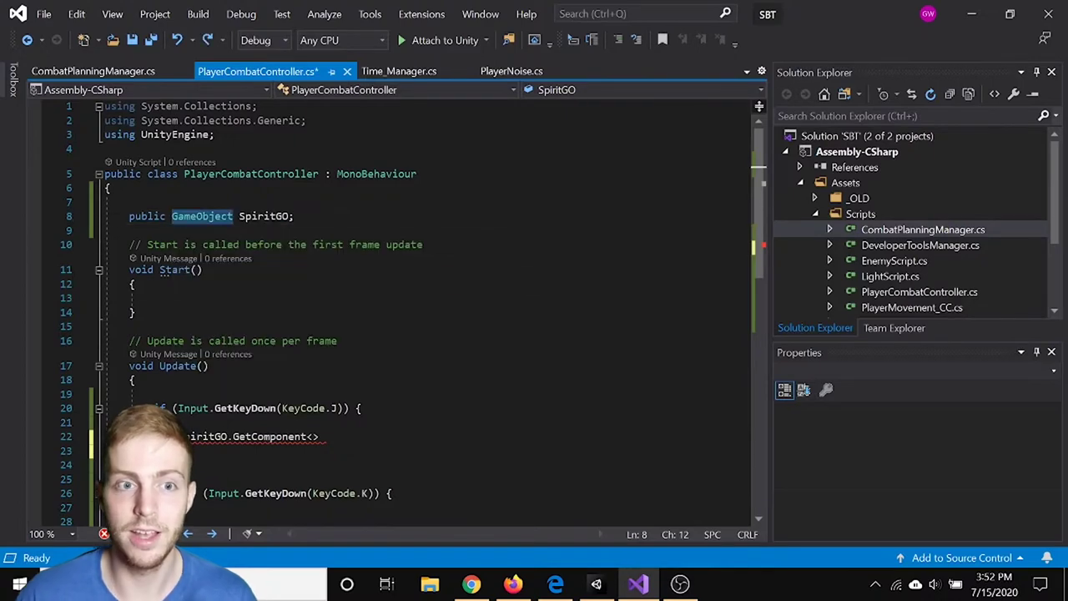
key(End)
key(Left)
text(Skinn)
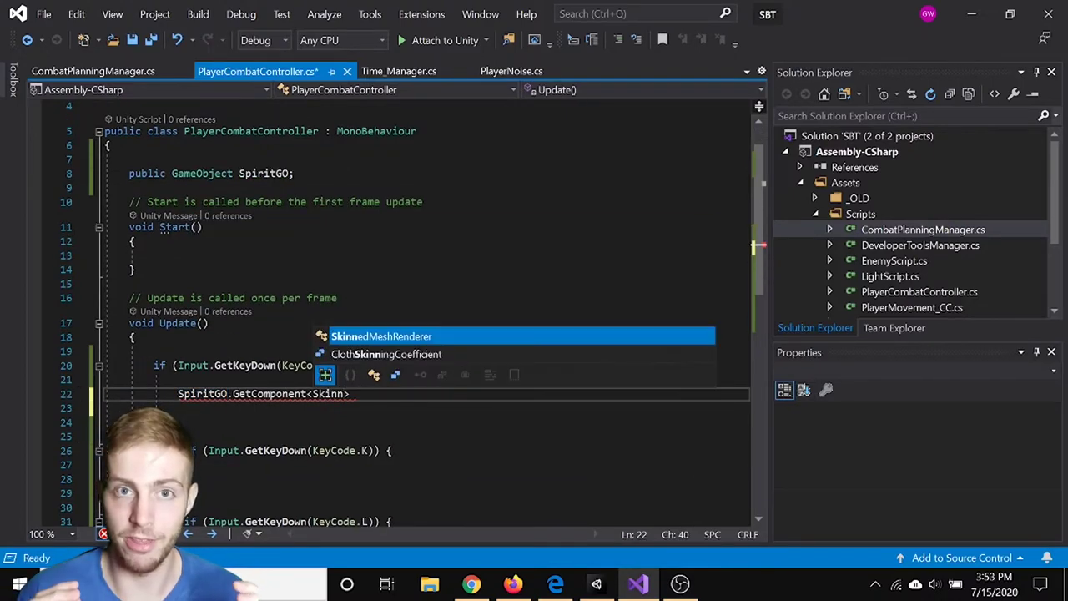
key(Tab)
text(>().material.)
click(596, 583)
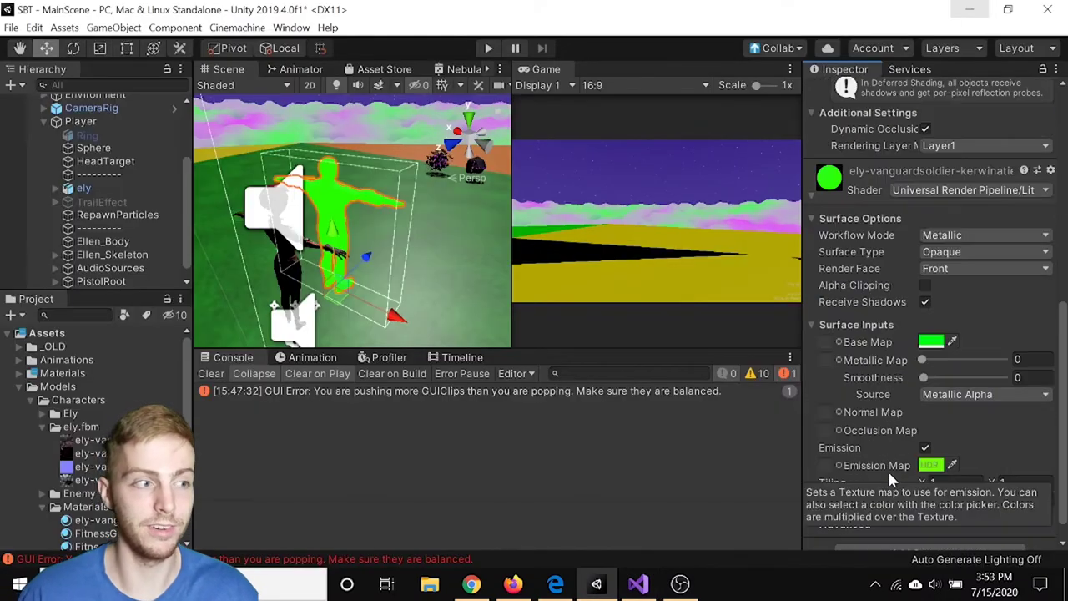
text(access ur)
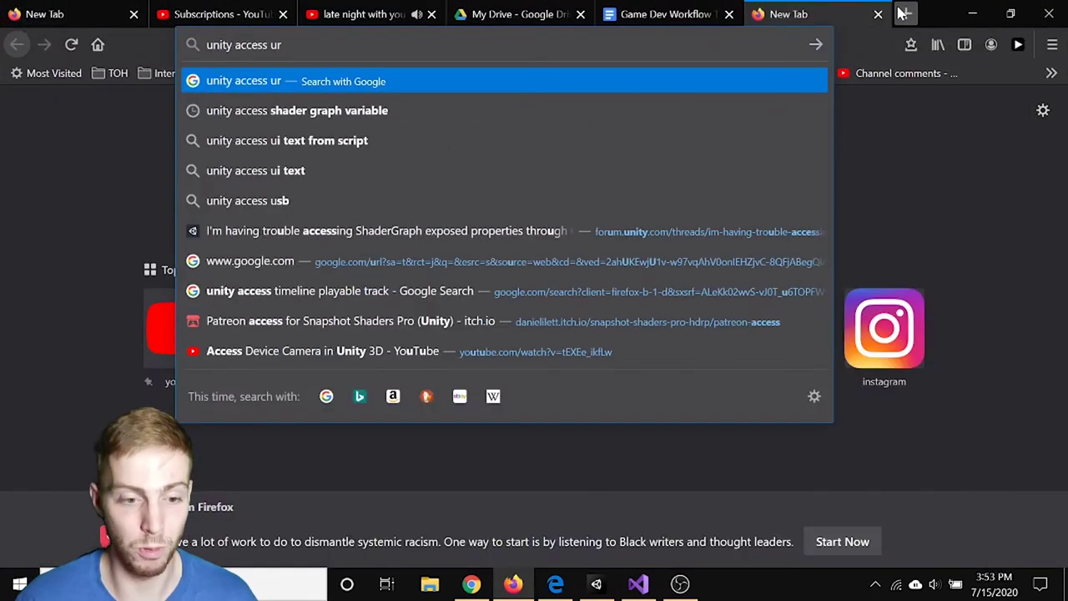
text(p lit material in code)
- Search for accessing URP Lit materials from code and give SetColor the "_BaseColor" property
key(Return)
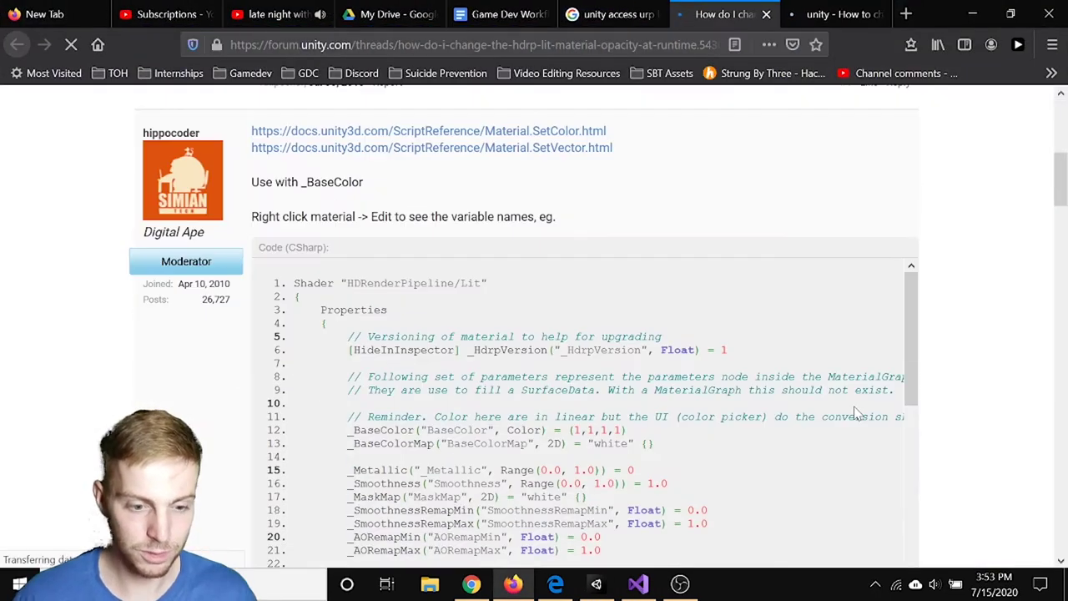
scroll(954, 363, down, 5)
scroll(799, 298, down, 5)
scroll(799, 298, down, 3)
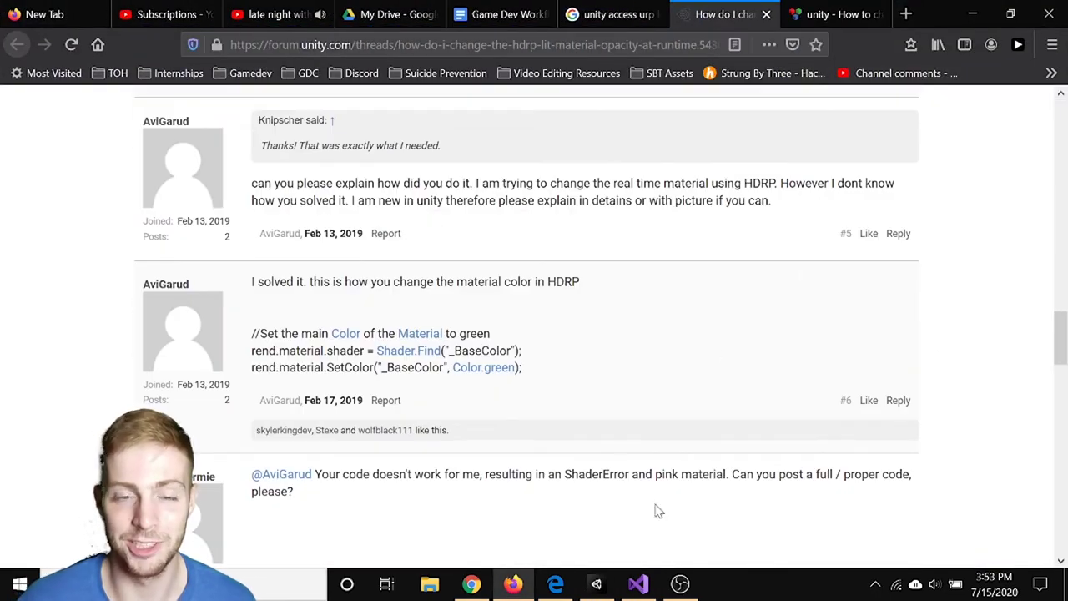
click(638, 584)
text("_Base)
click(513, 583)
text(Color",)
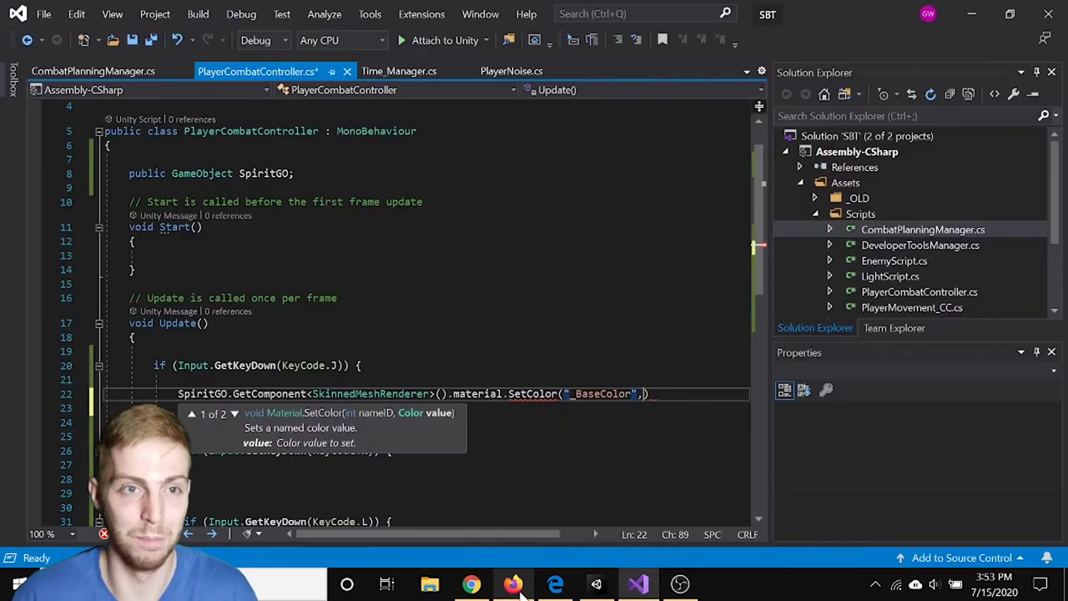
click(513, 583)
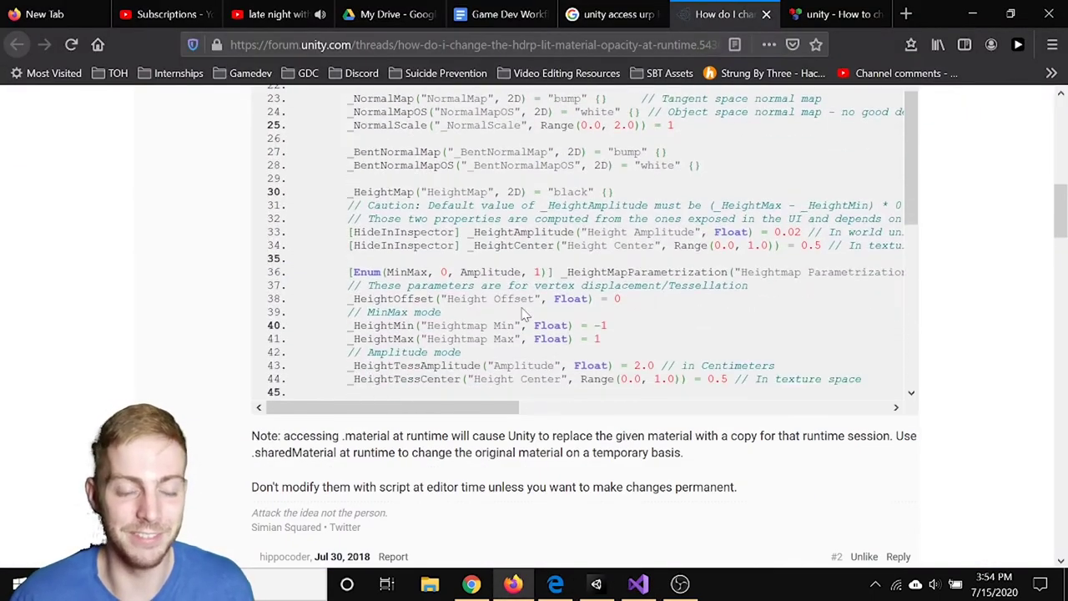
scroll(524, 314, down, 5)
scroll(523, 314, down, 5)
- Check the forum and StackExchange answers for emission, then search 'unity urp emission'
key(ctrl+f)
text(emiss)
click(839, 14)
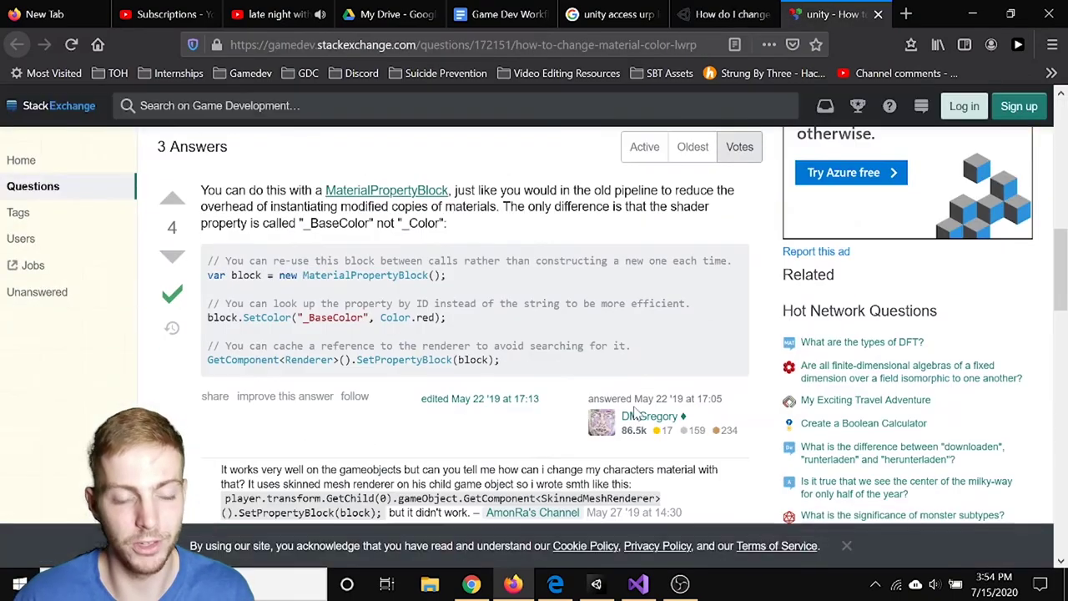
scroll(534, 334, down, 5)
click(610, 14)
drag(359, 120, 182, 120)
text(urp em)
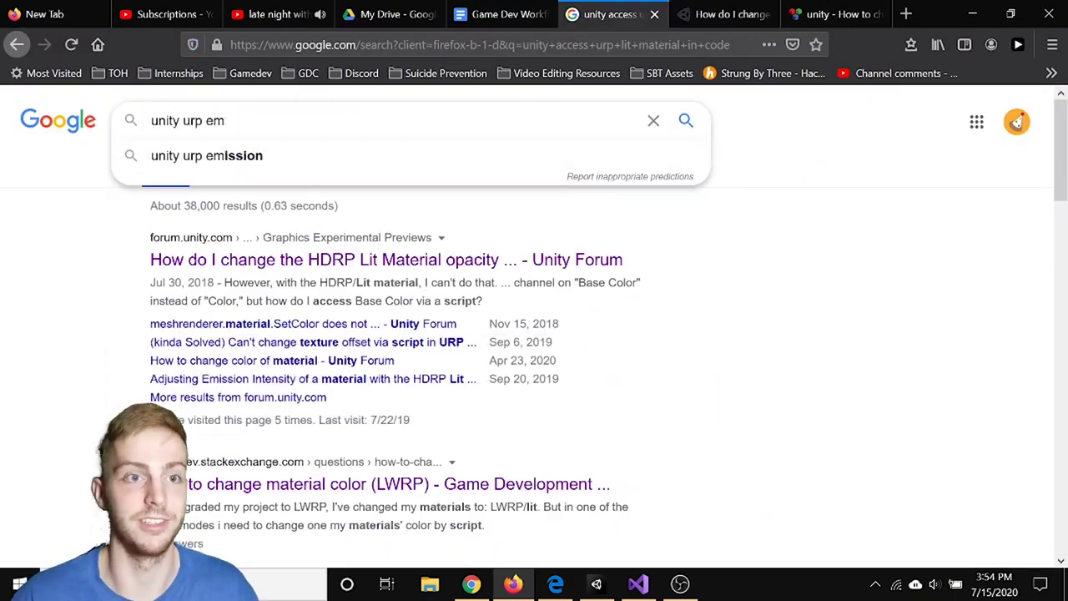
text(ission)
key(Return)
scroll(476, 334, down, 5)
scroll(476, 334, down, 5)
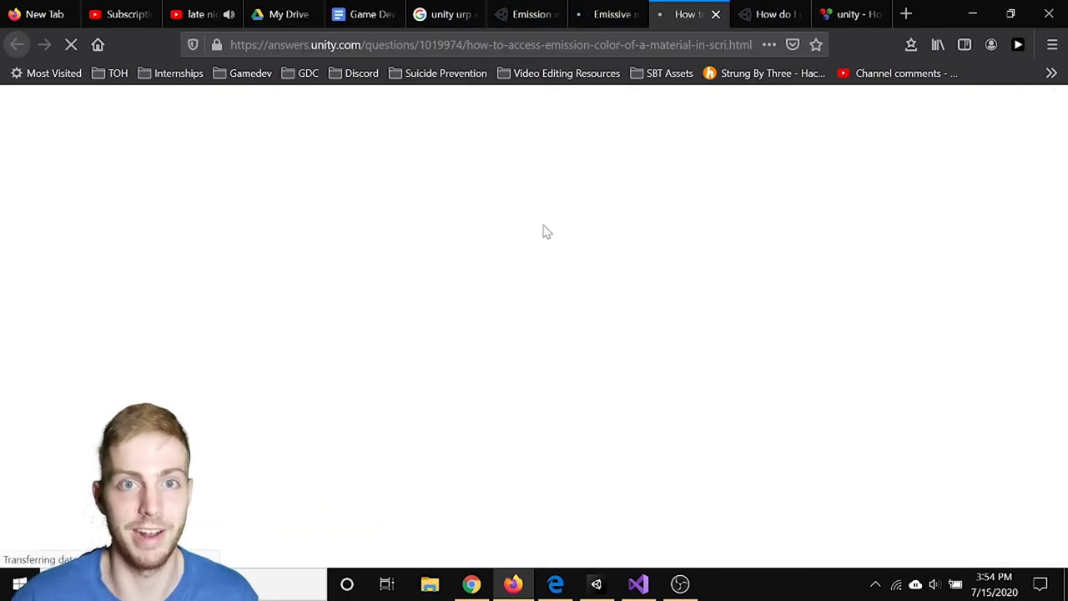